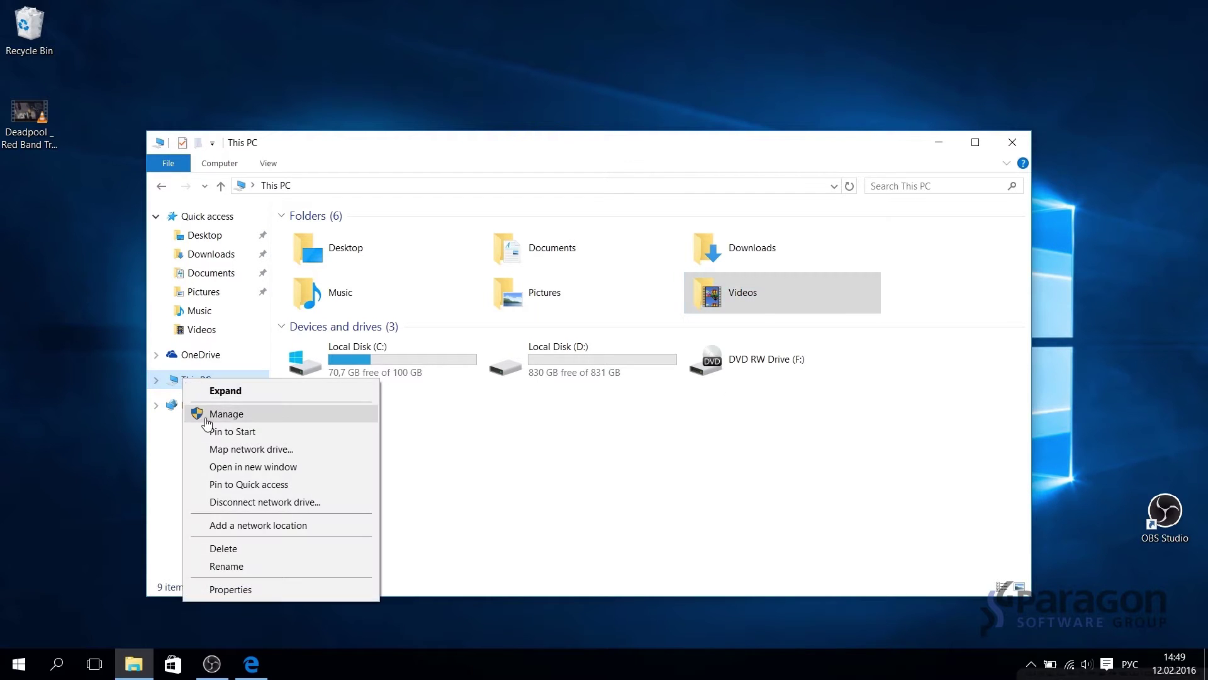
# - Open Computer Management from This PC and select Disk Management under Storage
pyautogui.click(208, 415)
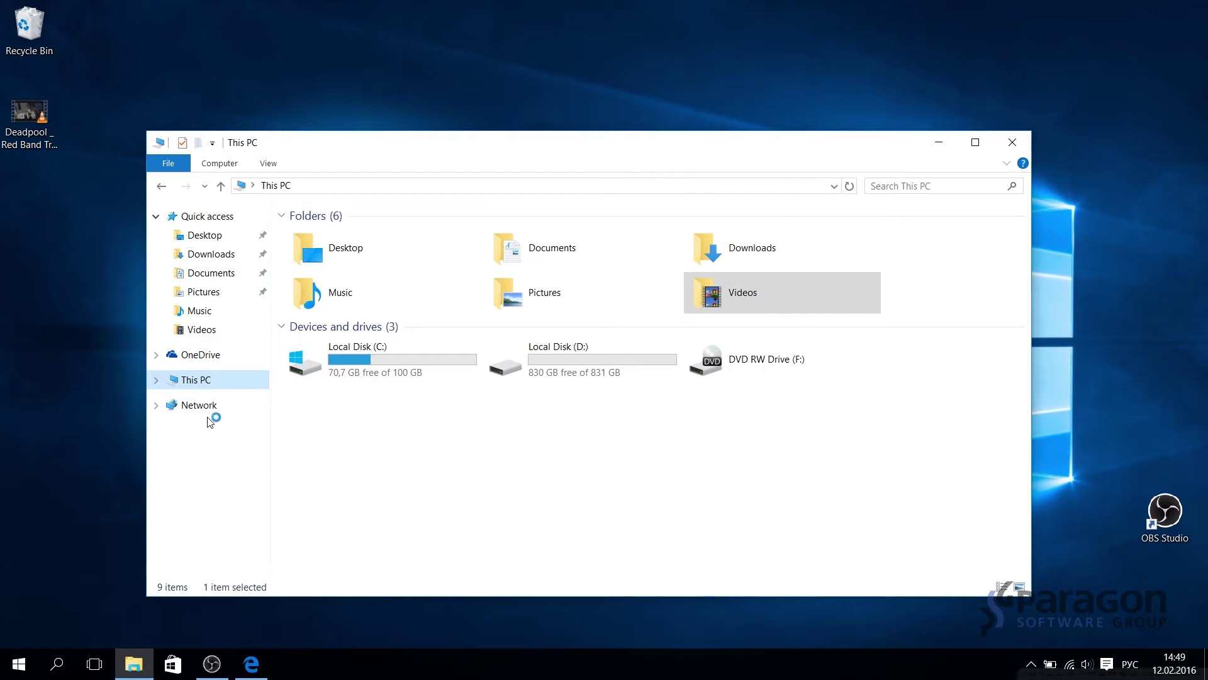
pyautogui.click(99, 216)
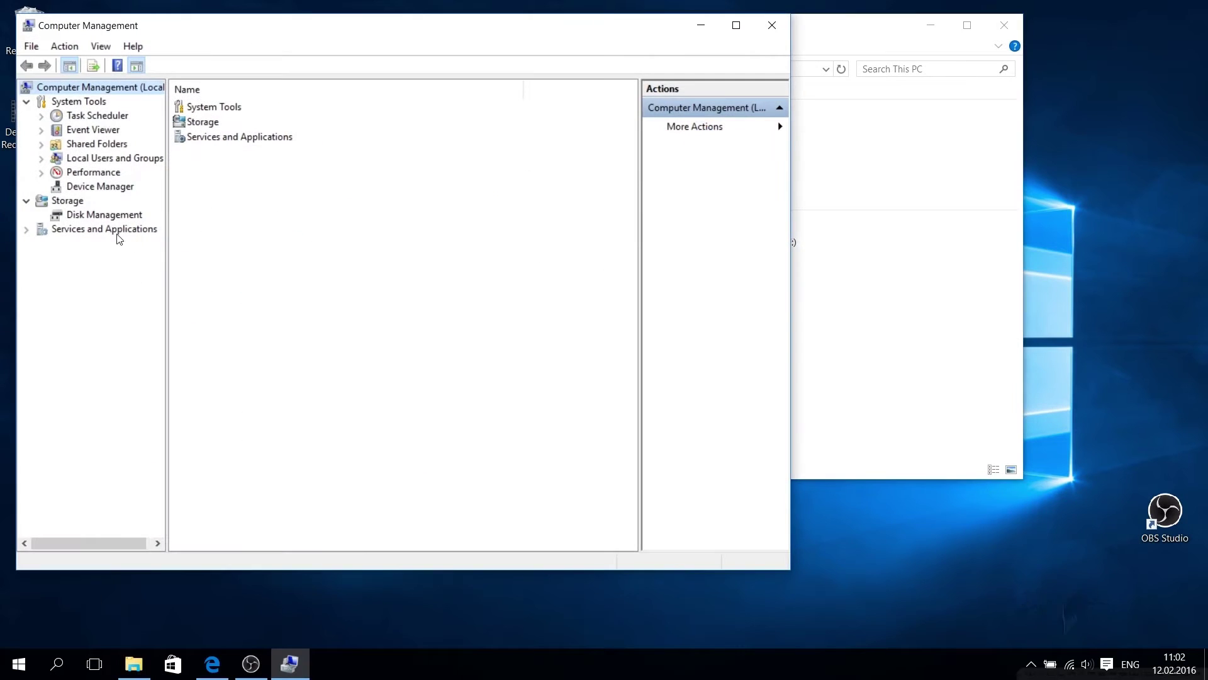
# - Load Disk Management to check that the 465 GB HFS Plus E: partition is healthy
pyautogui.click(107, 217)
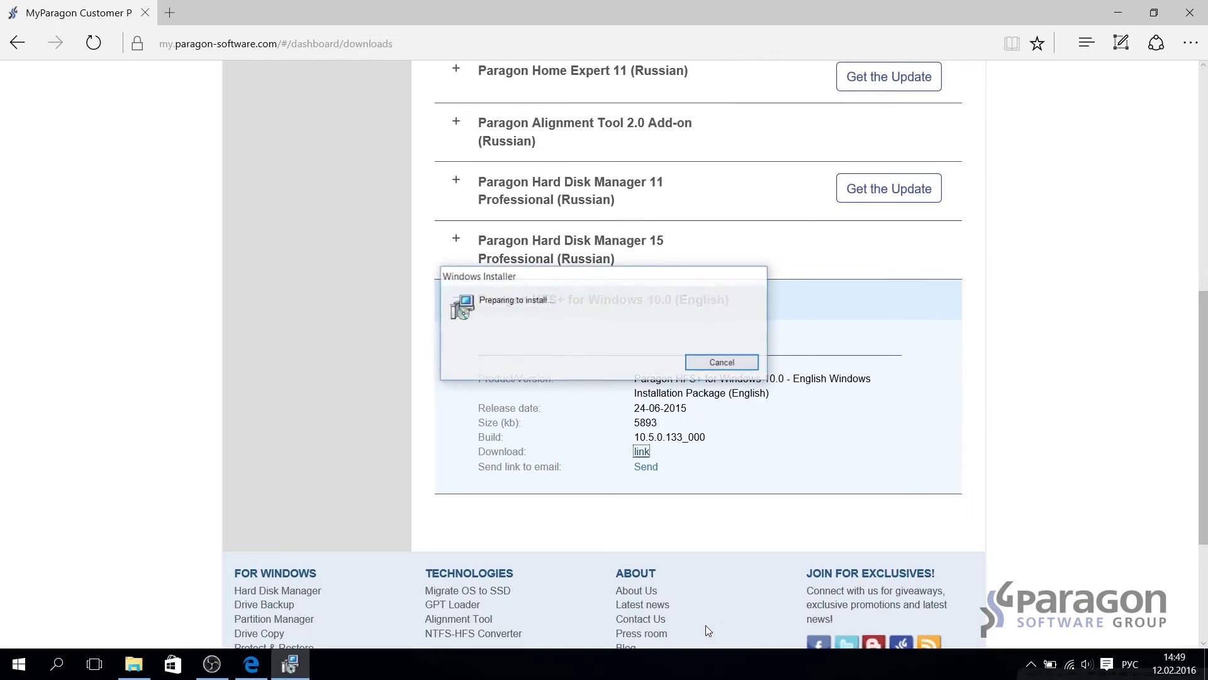
# - Install Paragon HFS+ for Windows and open the HFS+ (E:) drive
pyautogui.click(679, 457)
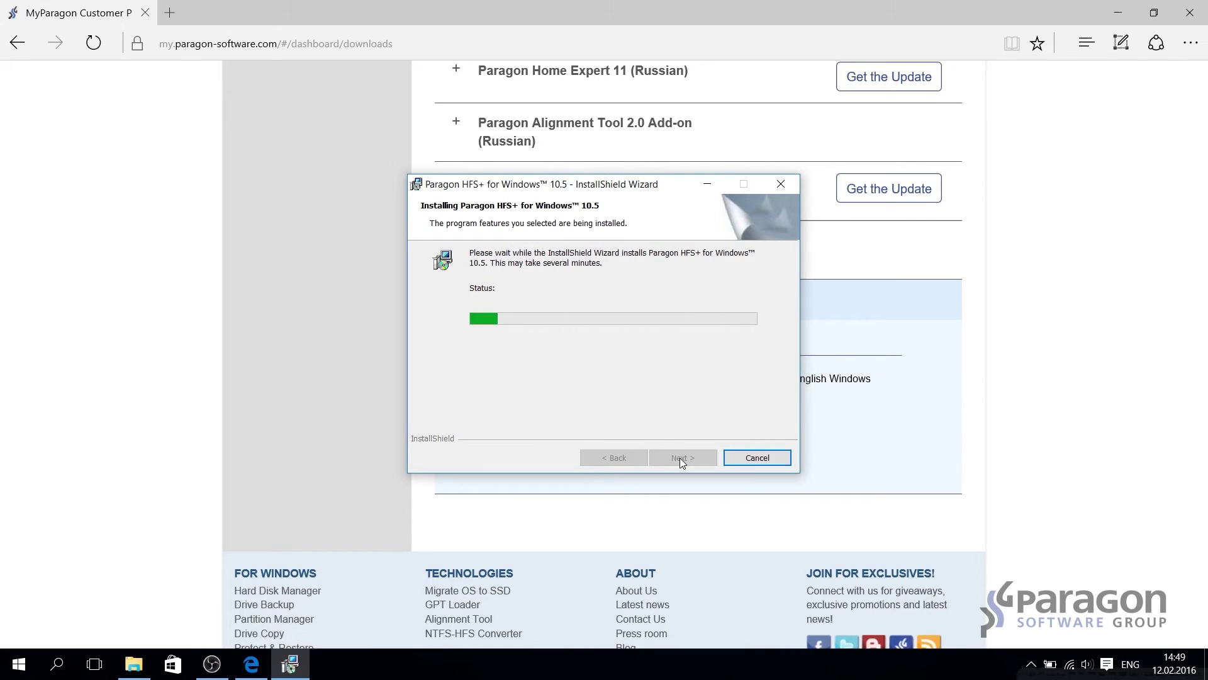
pyautogui.click(681, 460)
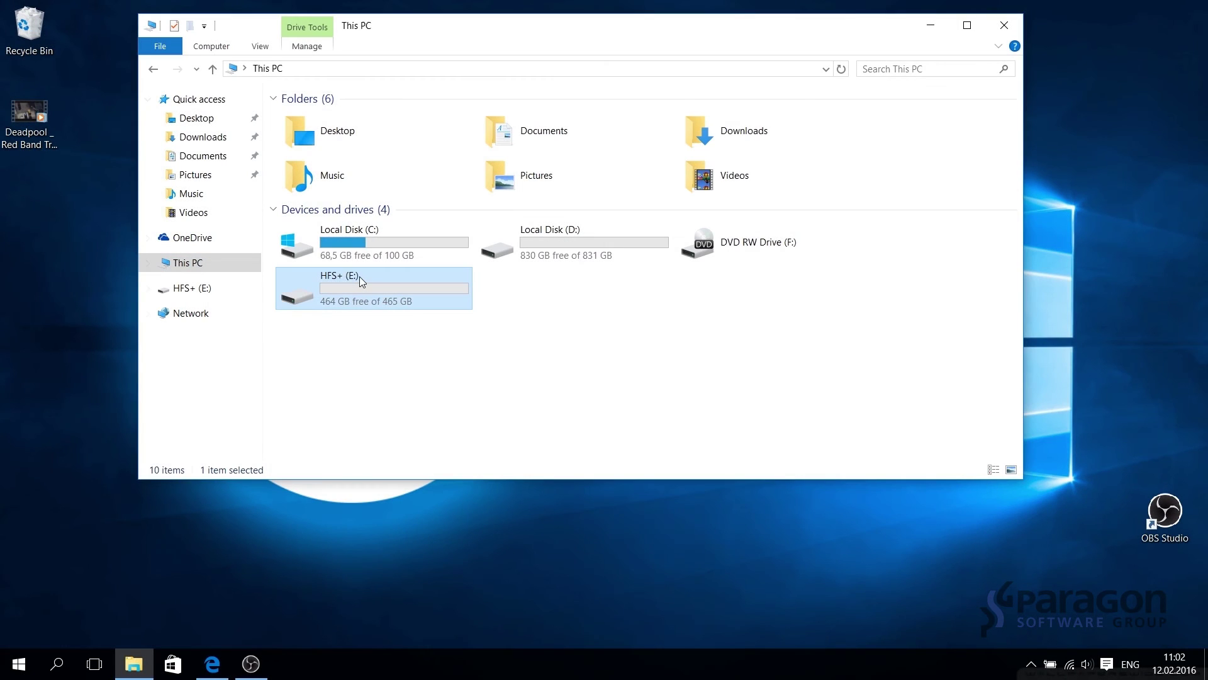
pyautogui.doubleClick(359, 277)
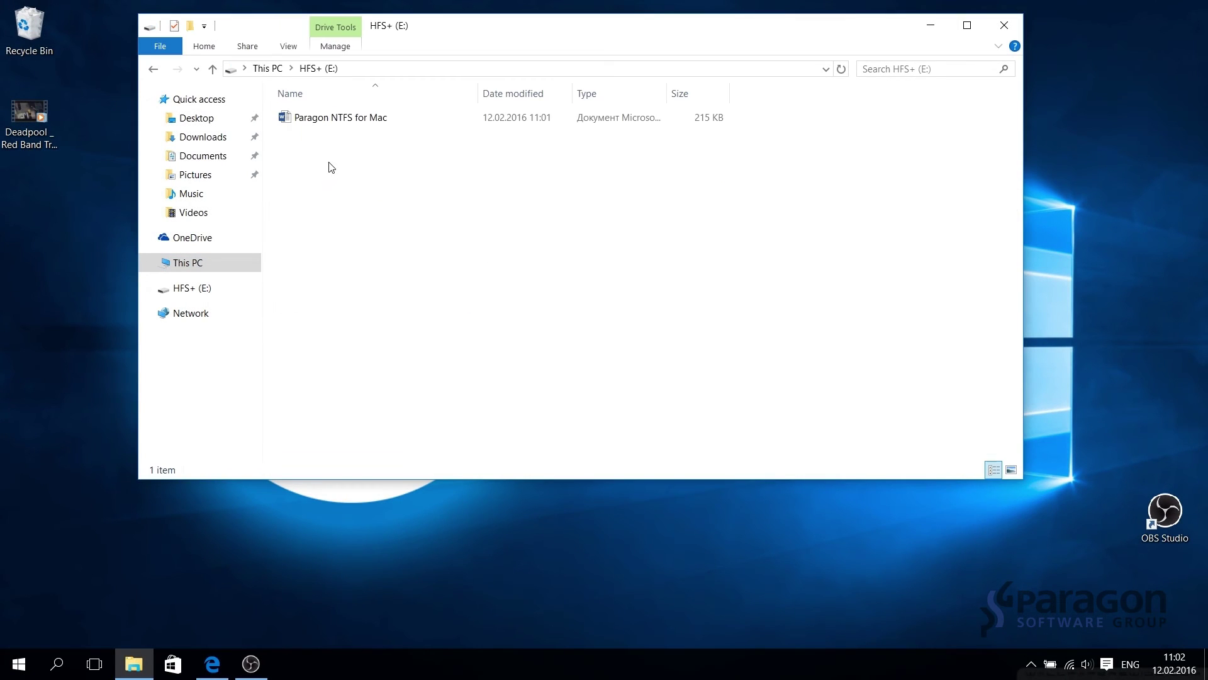
# - Highlight the two-line title of the Paragon NTFS for Mac document in yellow
pyautogui.doubleClick(315, 119)
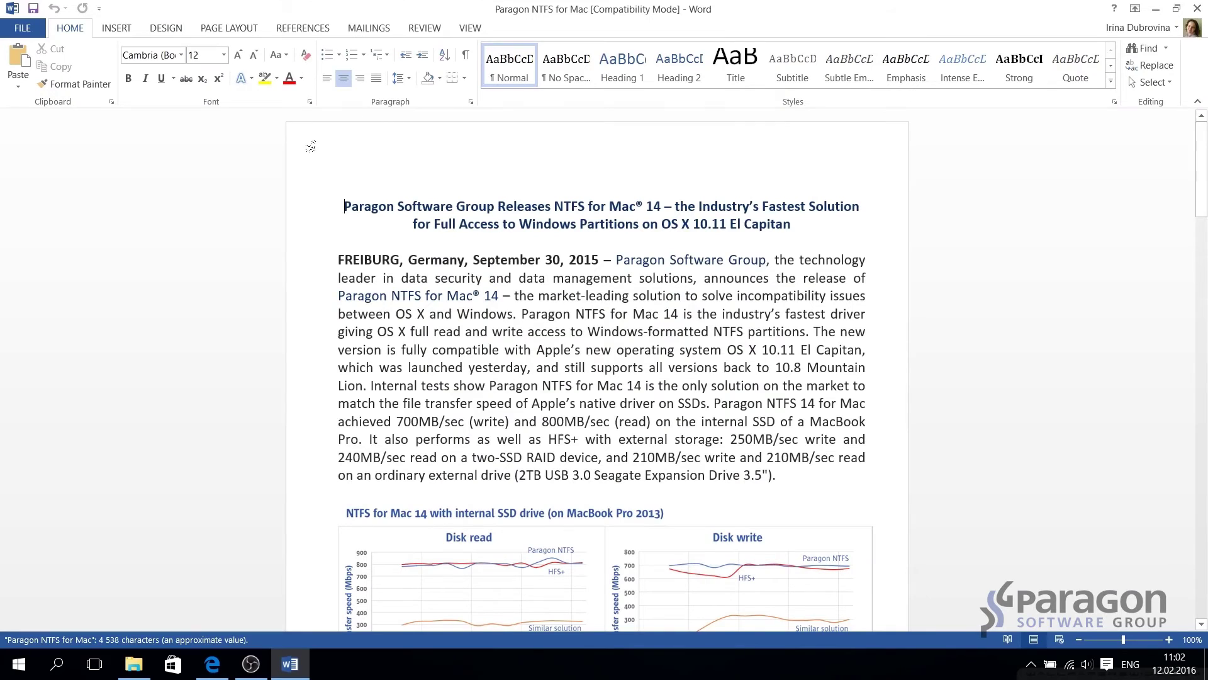
pyautogui.tripleClick(797, 229)
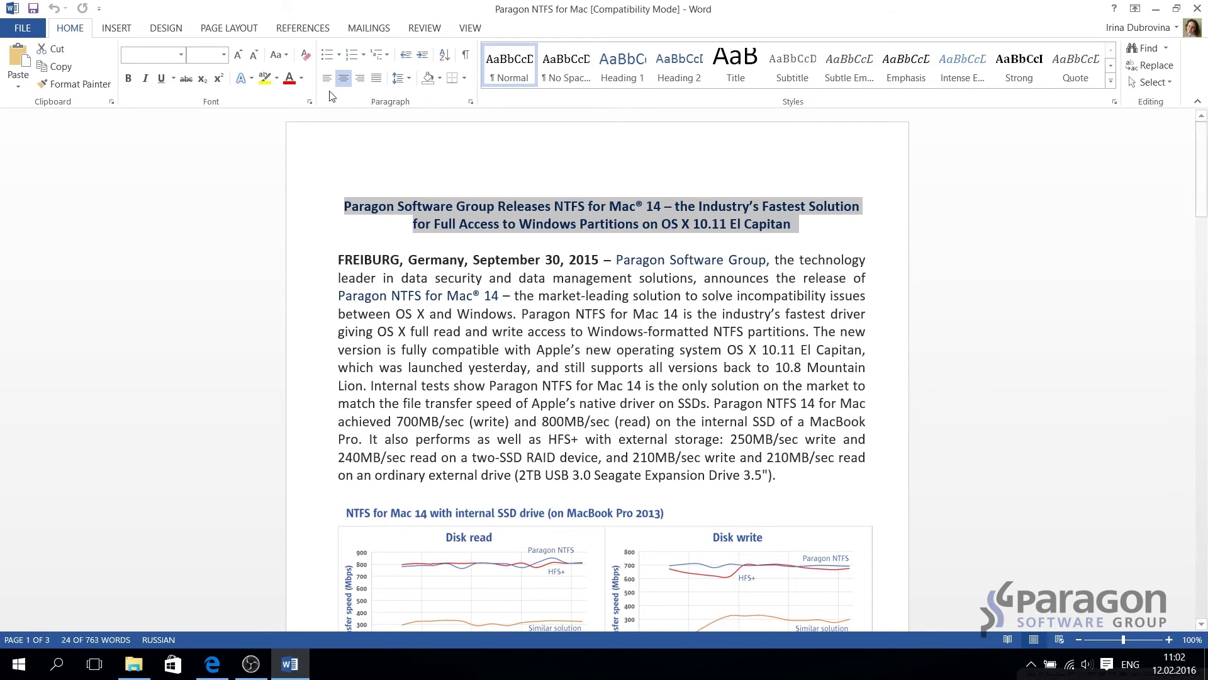
pyautogui.click(265, 79)
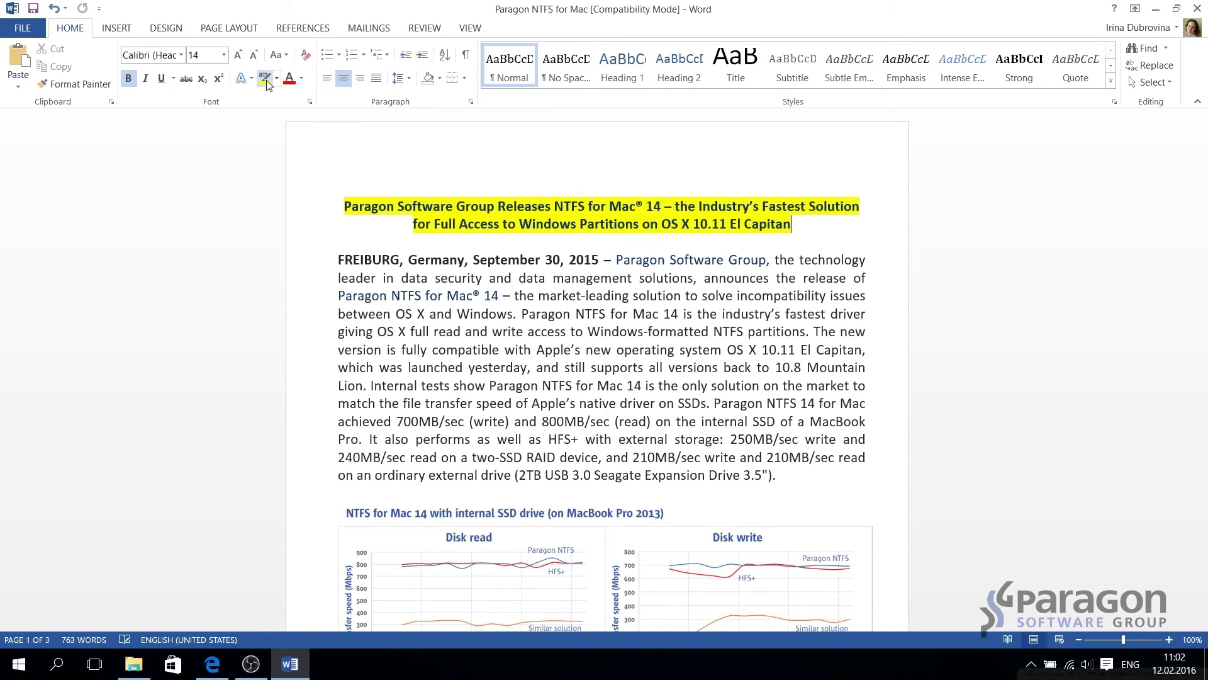
pyautogui.click(21, 30)
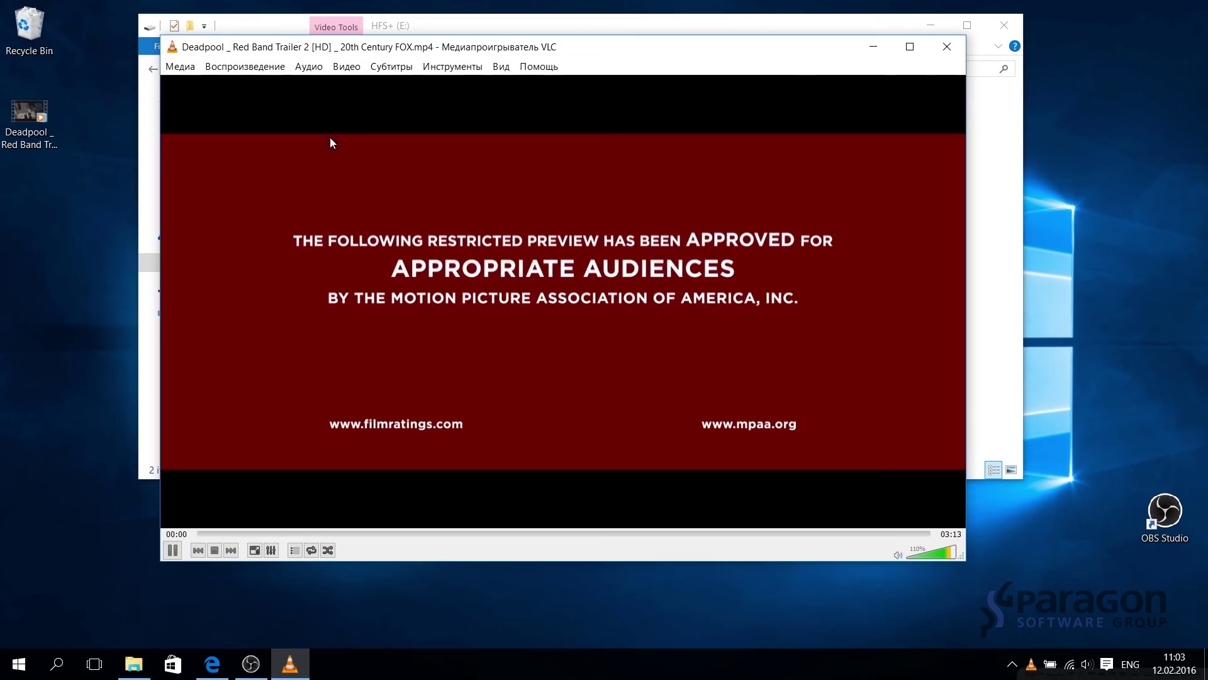